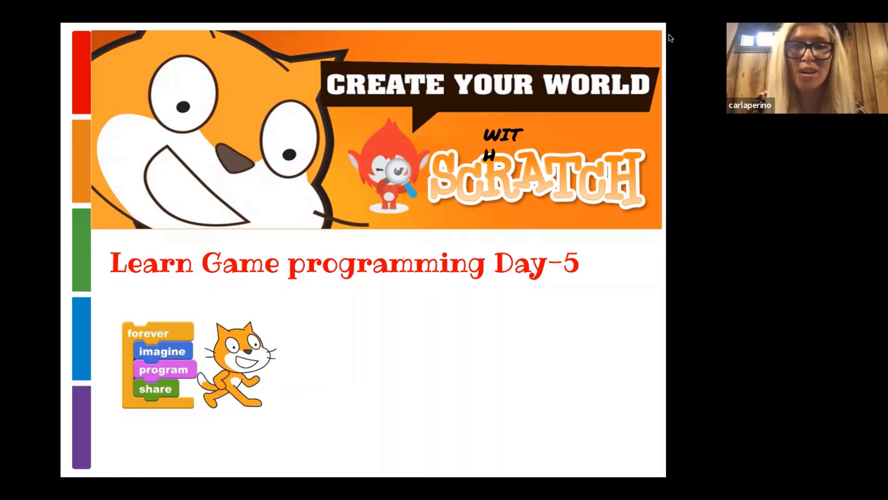
- Advance the presentation from the title slide to the slide previewing the water maze game
mouse_move(653, 24)
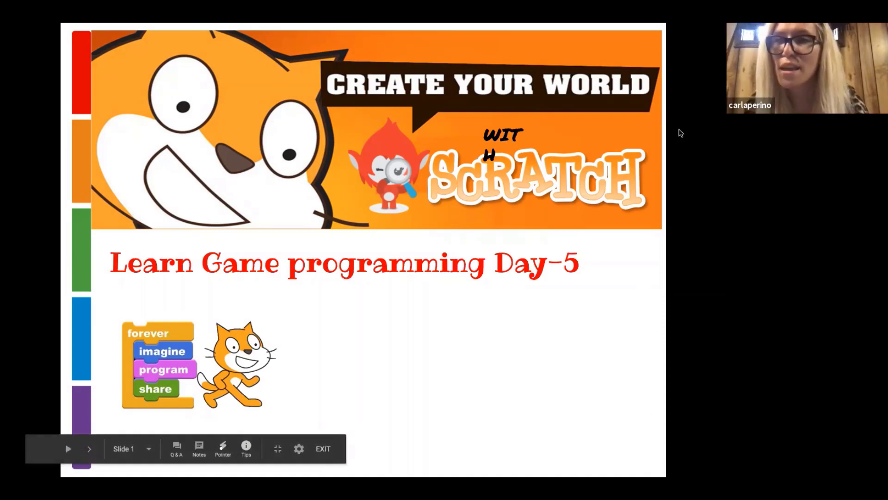
click(646, 146)
click(645, 149)
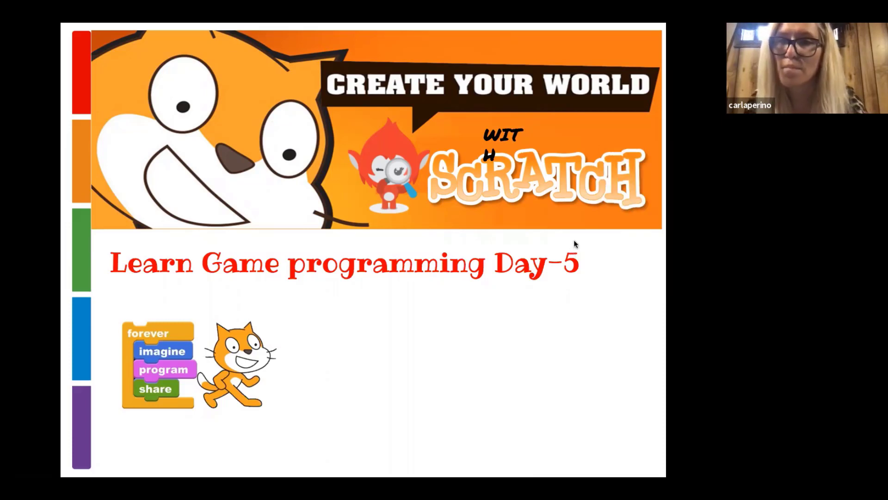
click(575, 244)
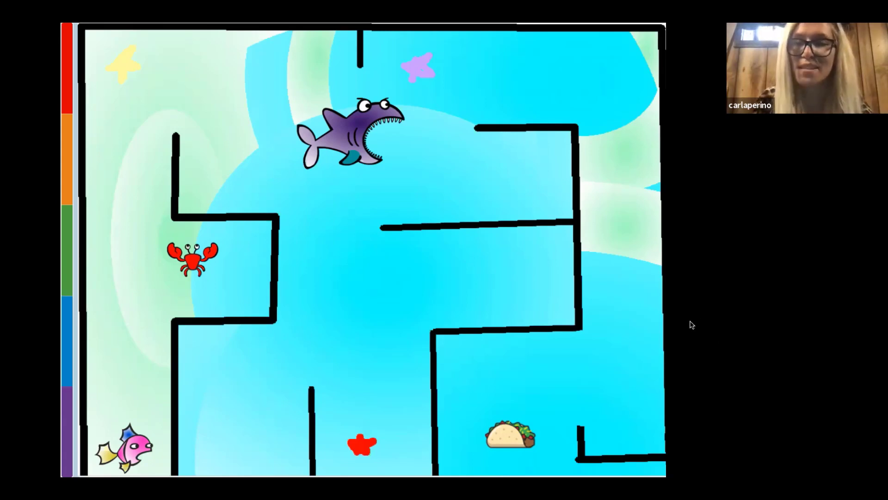
- Mute a participant in the video meeting
right_click(637, 190)
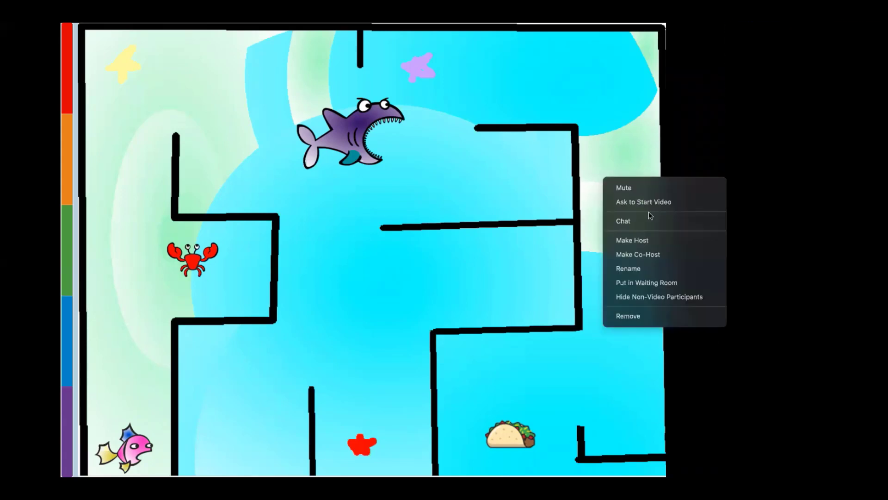
click(636, 187)
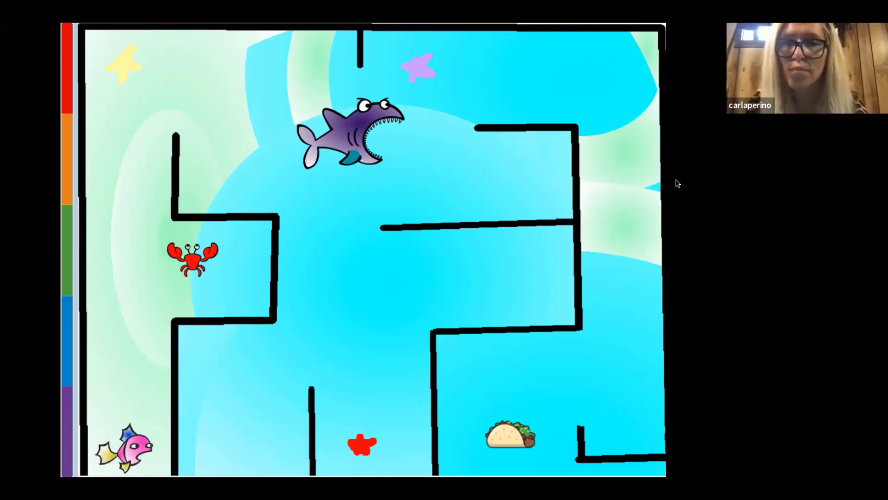
- Advance the presentation past the Game Day title to the "Import/Paint the backdrop" slide
click(593, 207)
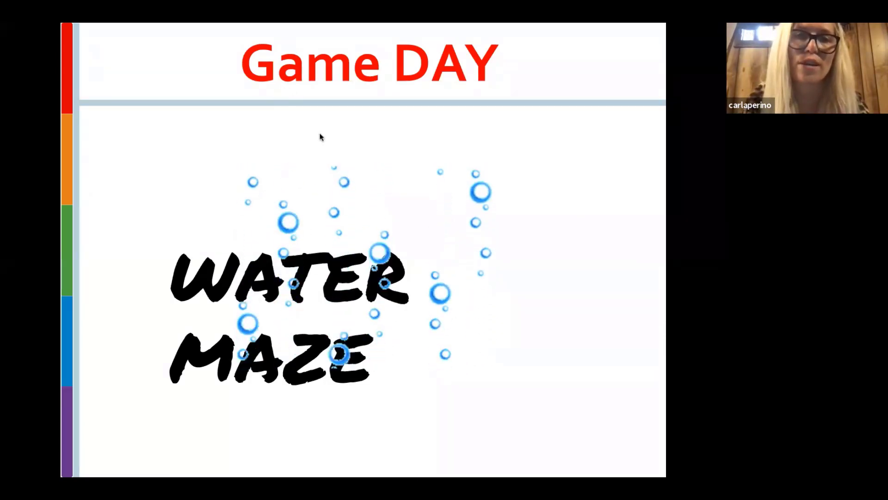
click(388, 215)
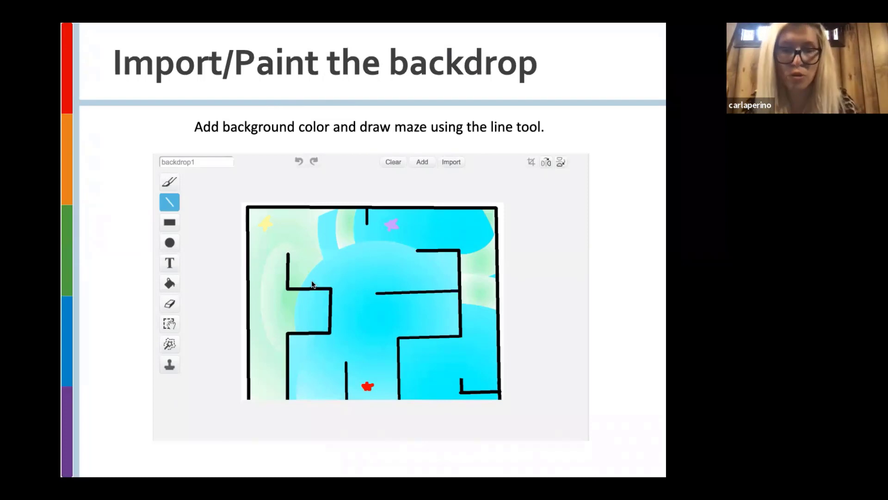
- Switch to the Scratch editor and delete the default cat sprite from the project
key(ctrl+Left)
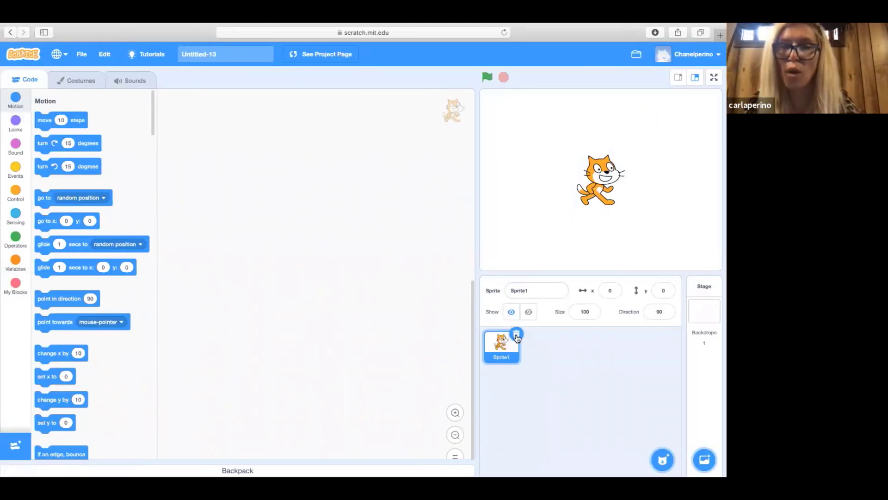
click(516, 334)
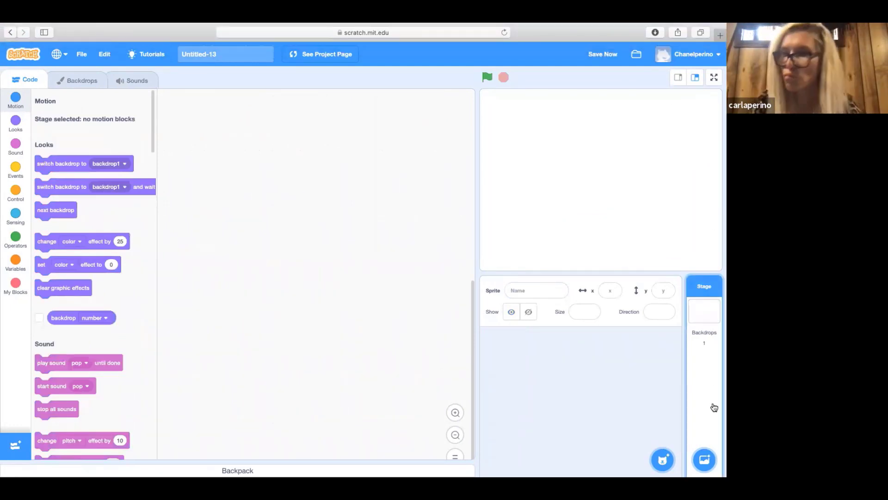
- Add the Blue Sky 2 backdrop from the backdrop library to the stage
mouse_move(705, 459)
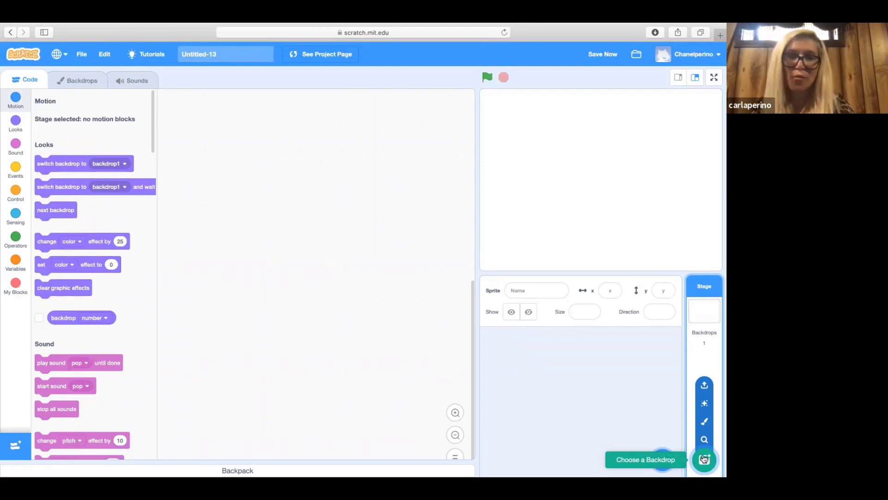
click(703, 459)
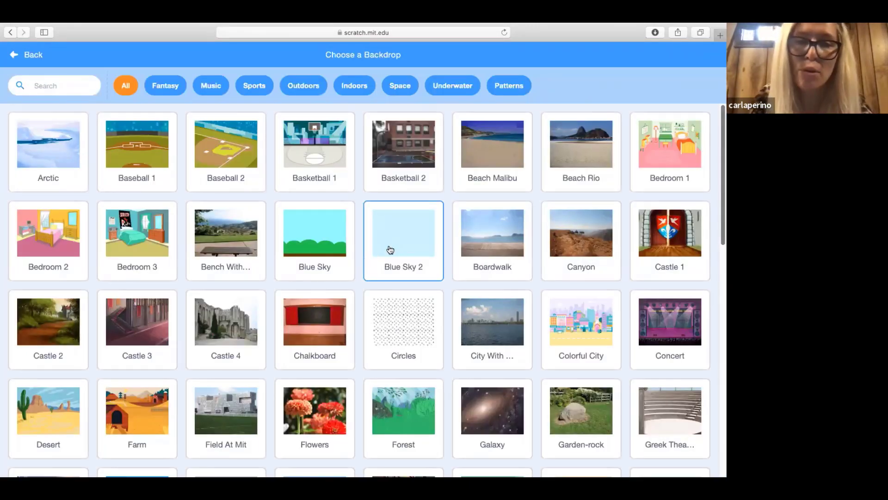
drag(721, 185, 720, 150)
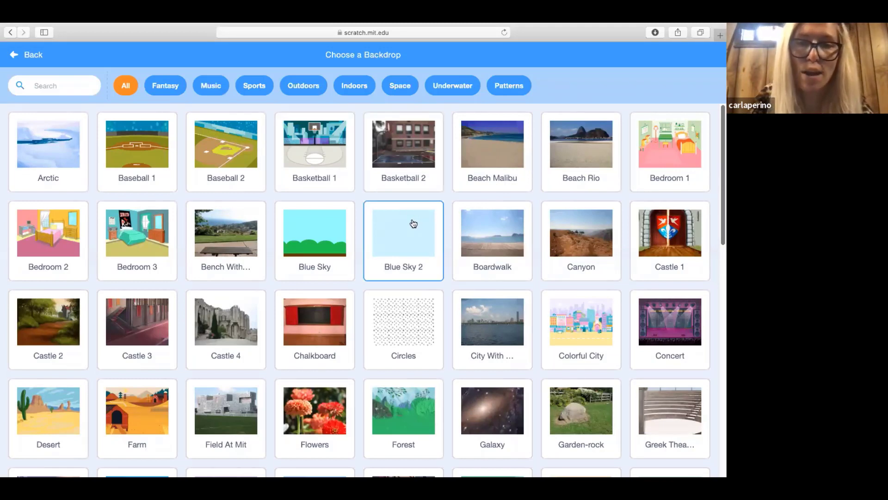
click(413, 224)
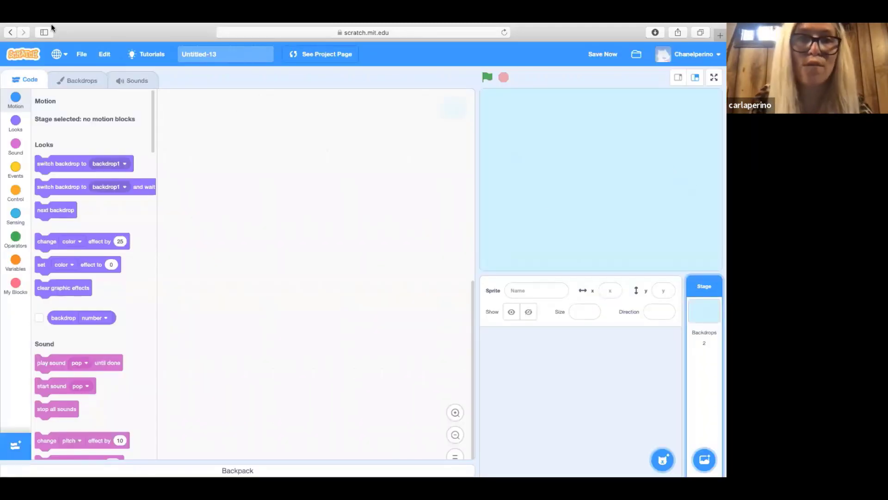
- Delete the blank backdrop1 from the stage's backdrops, keeping Blue Sky 2
mouse_move(73, 24)
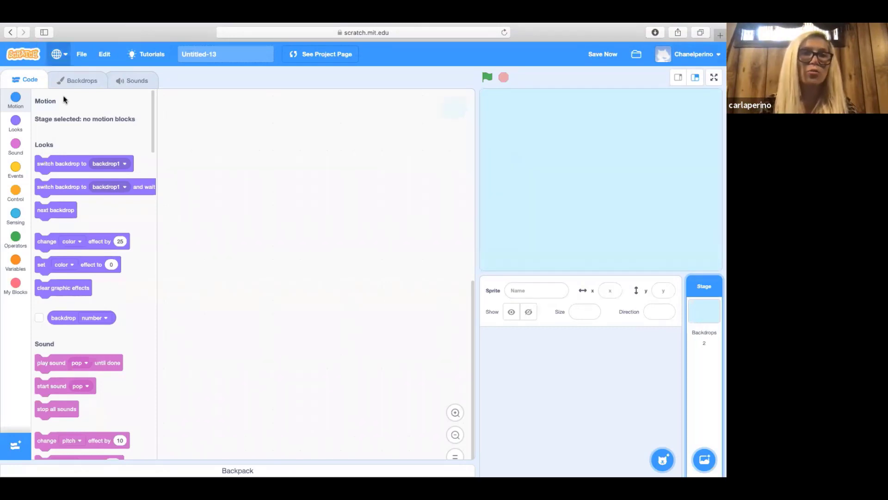
click(69, 82)
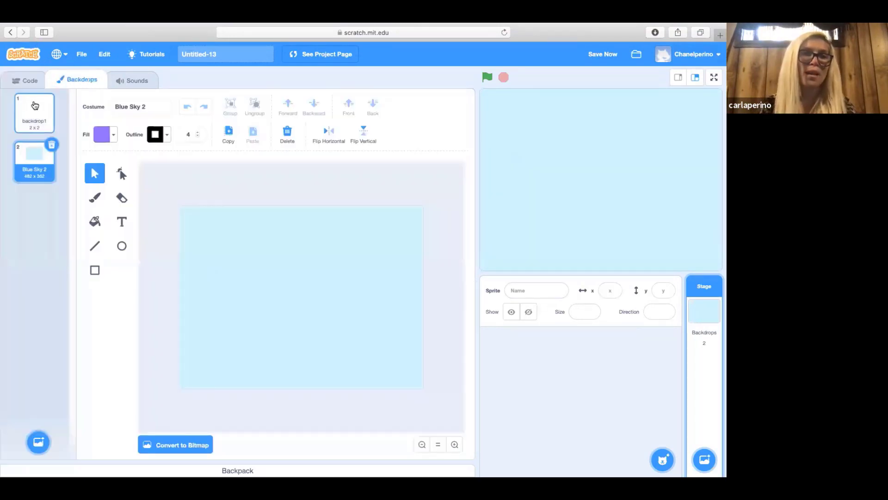
click(34, 107)
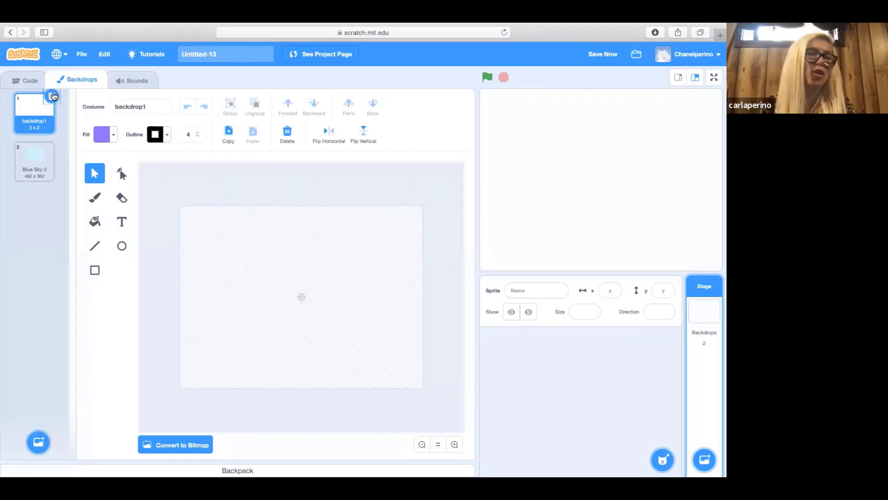
click(52, 95)
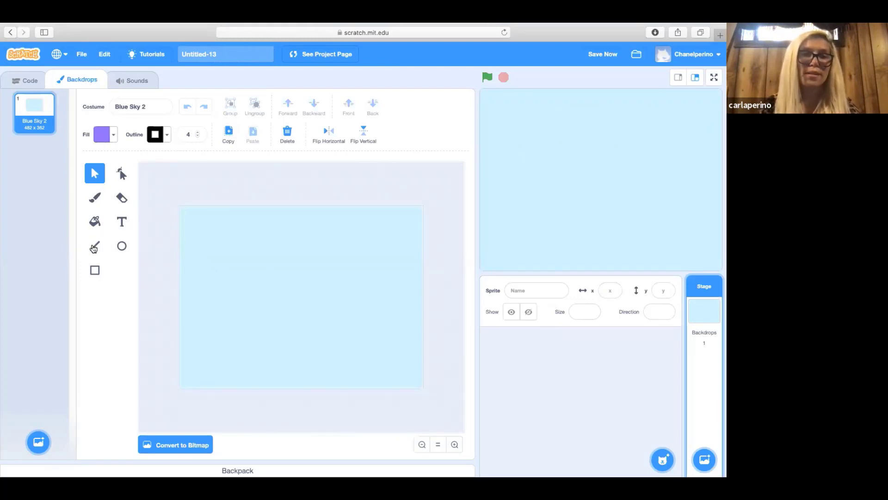
- Choose the Line tool for the Blue Sky 2 backdrop and set the outline width to 40
click(94, 248)
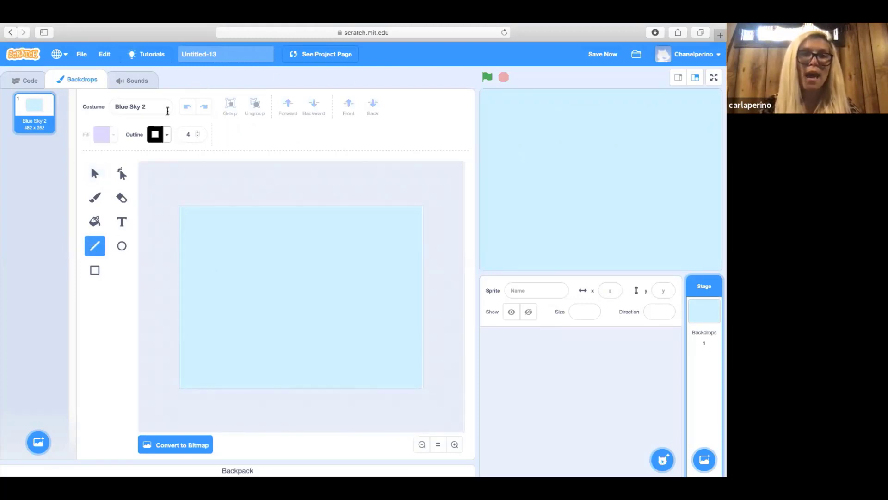
click(197, 135)
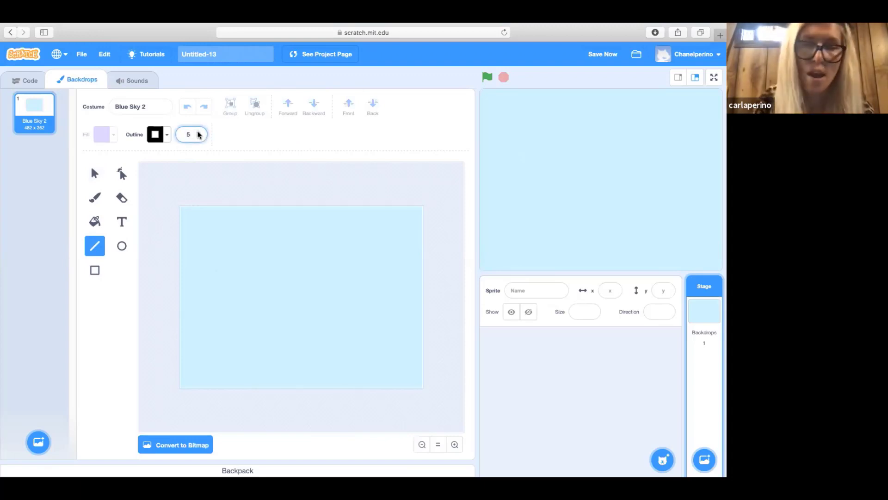
key(BackSpace)
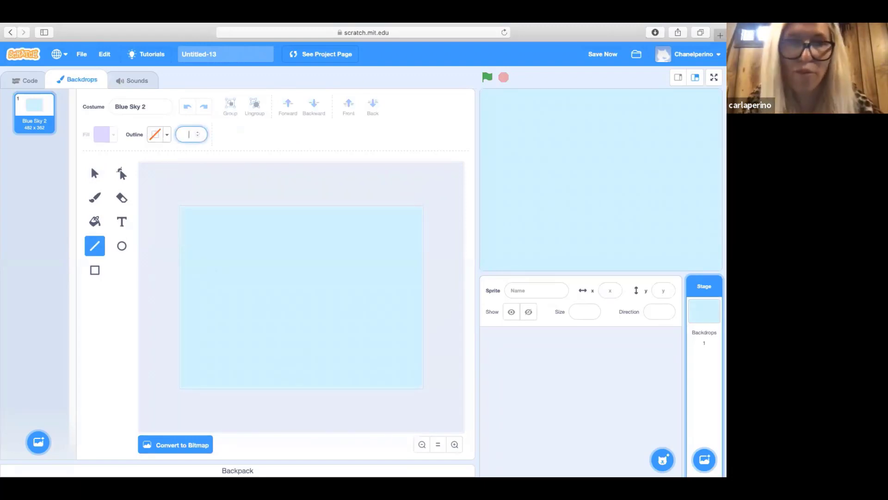
text(40)
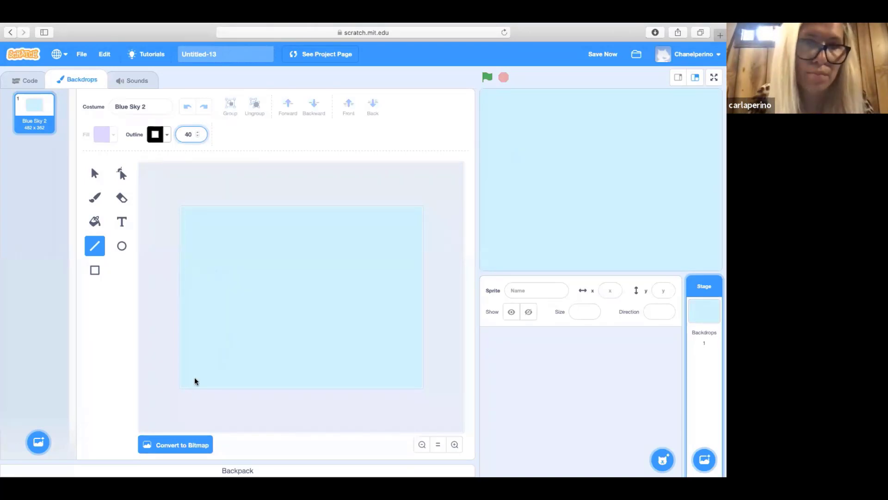
- Draw a short slanted trial line near the backdrop's lower-left corner and undo it
drag(198, 389, 216, 340)
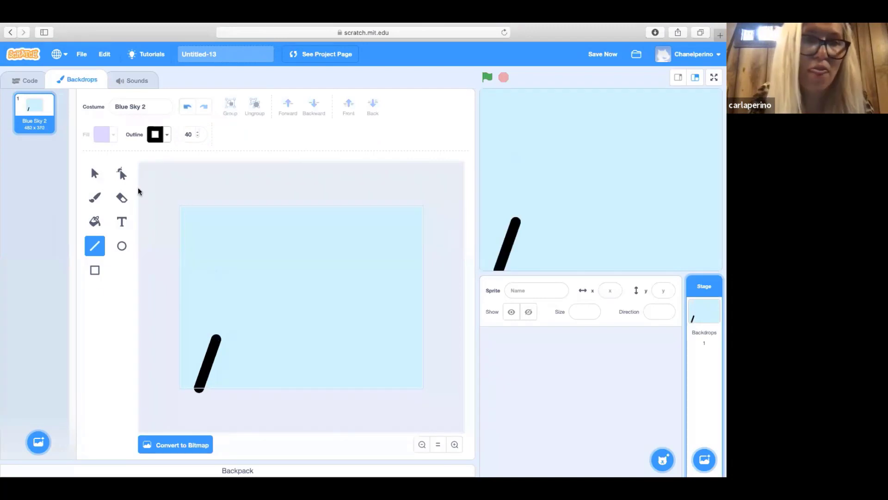
click(187, 108)
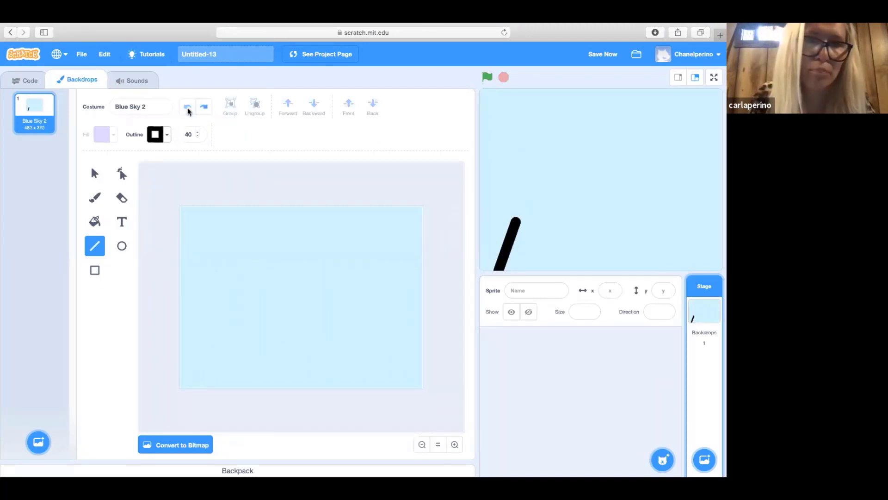
- Set the Line tool's outline width to 30
click(193, 132)
key(BackSpace)
key(BackSpace)
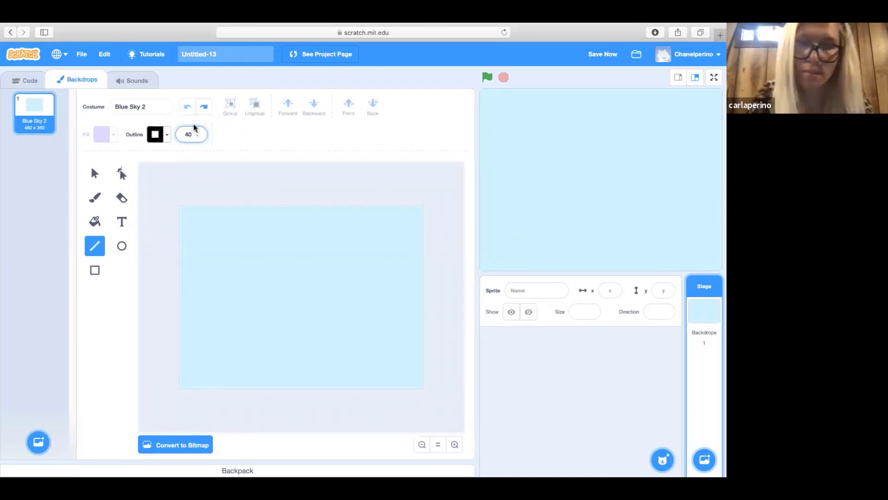
text(30)
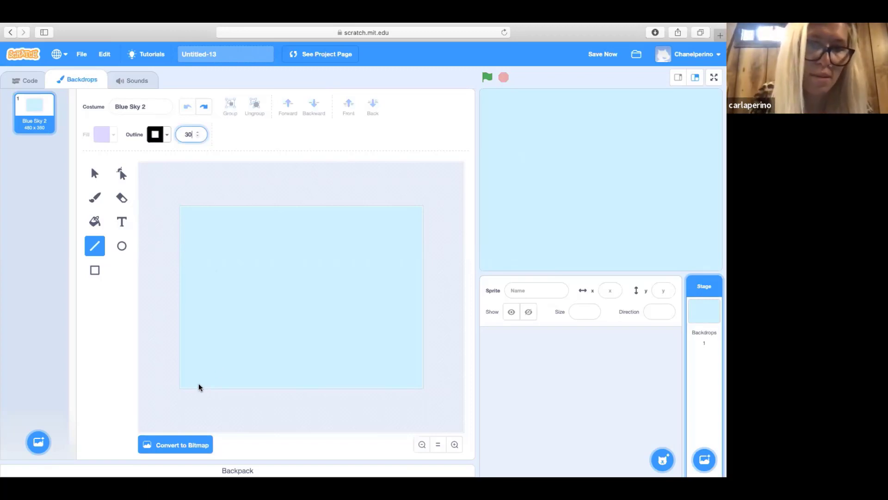
- Draw a short vertical trial line near the backdrop's lower-left corner and undo it
drag(199, 386, 199, 341)
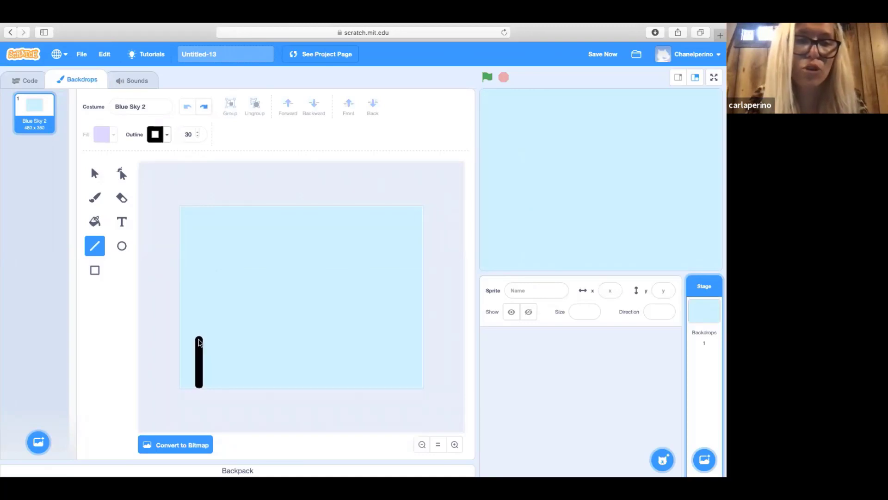
click(184, 108)
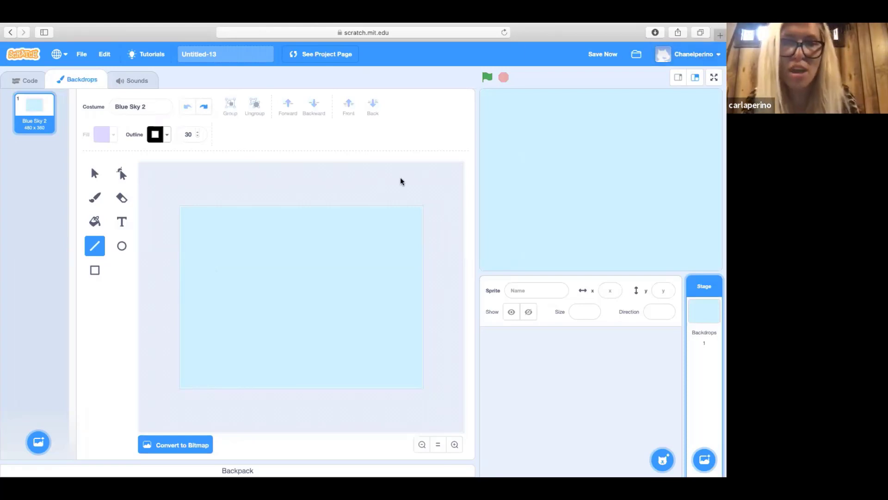
- Check the reference maze slide and draw straight black border walls along the full left and top edges of the backdrop
key(super+Tab)
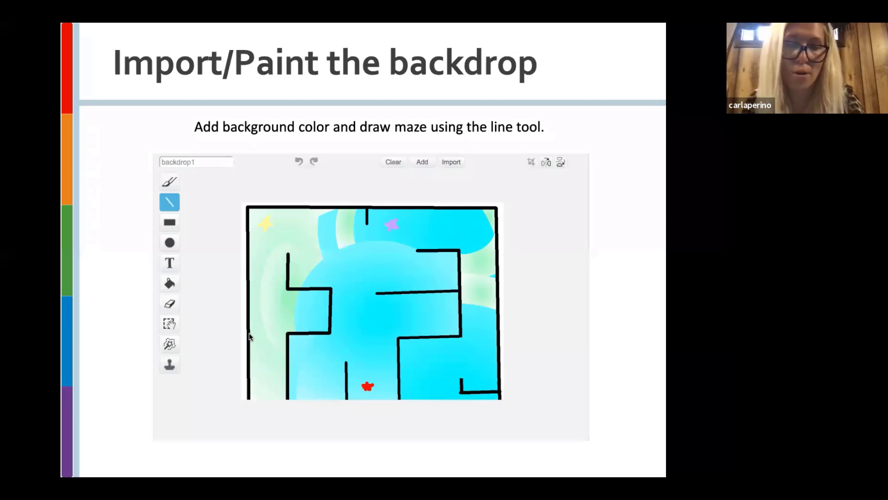
key(ctrl+Left)
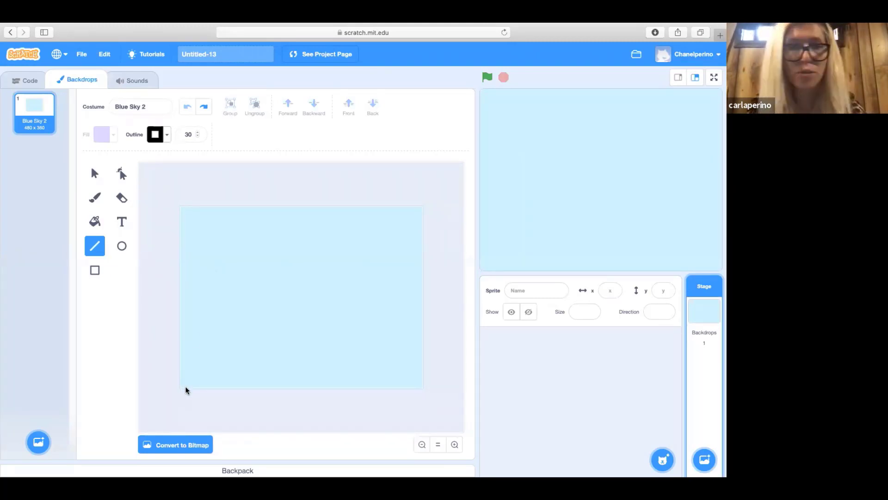
drag(184, 388, 190, 305)
drag(183, 268, 184, 209)
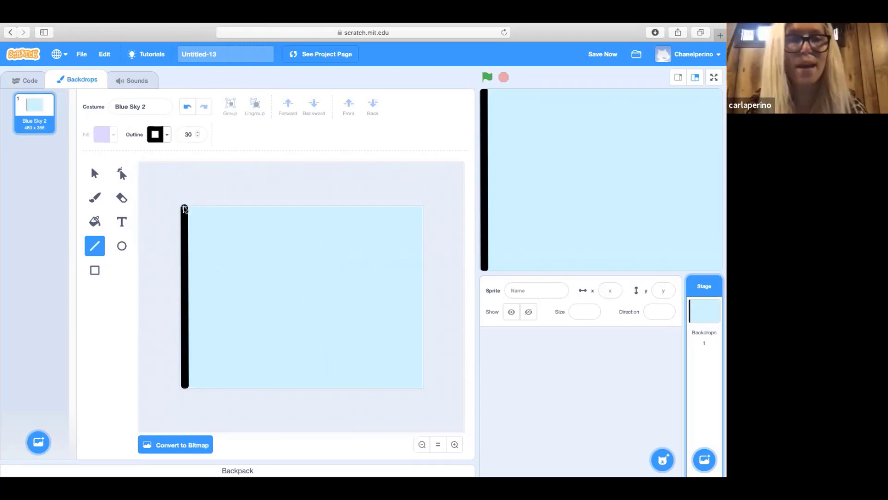
drag(184, 207, 420, 211)
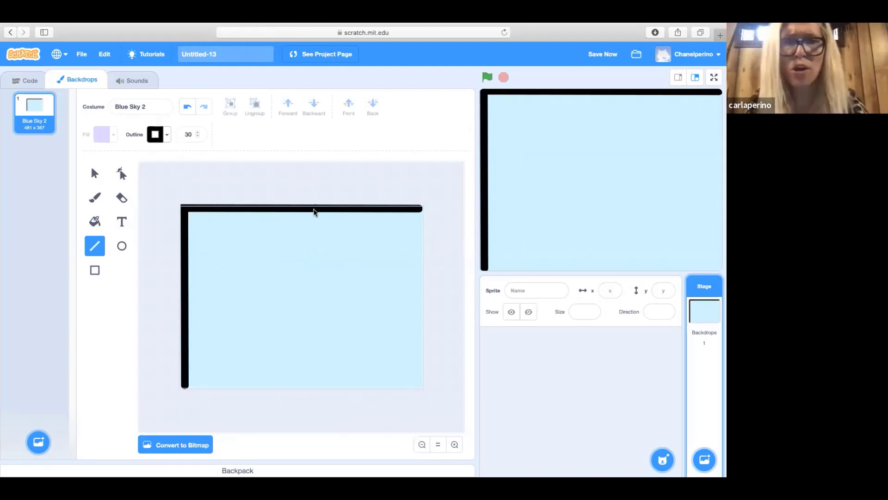
- Draw the inner maze walls: a short one hanging from the top border, a stepped one on the left, and a short one rising from the bottom
drag(315, 209, 314, 235)
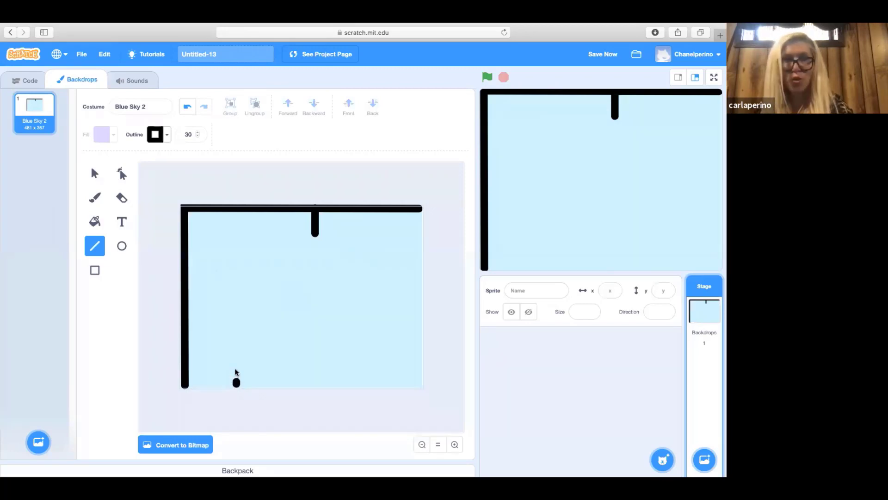
drag(235, 370, 235, 307)
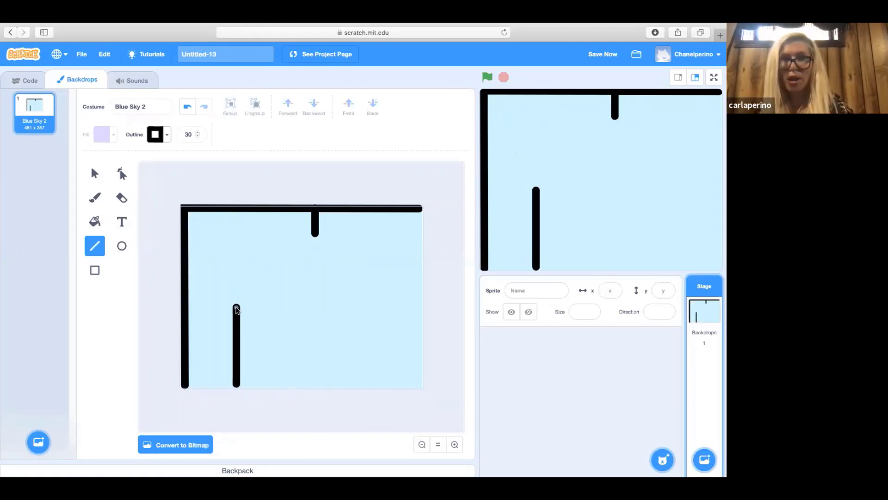
mouse_move(277, 310)
mouse_down()
mouse_move(285, 310)
mouse_move(286, 266)
mouse_move(237, 265)
mouse_move(237, 237)
mouse_up()
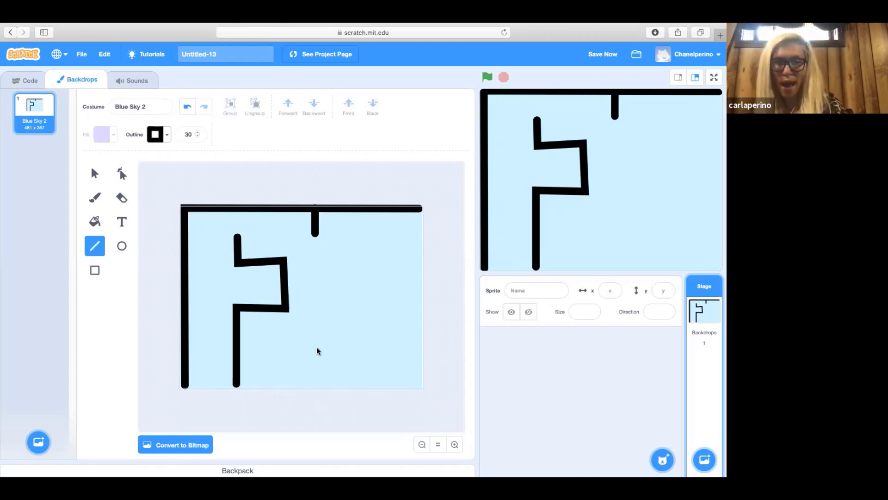
drag(318, 376, 316, 388)
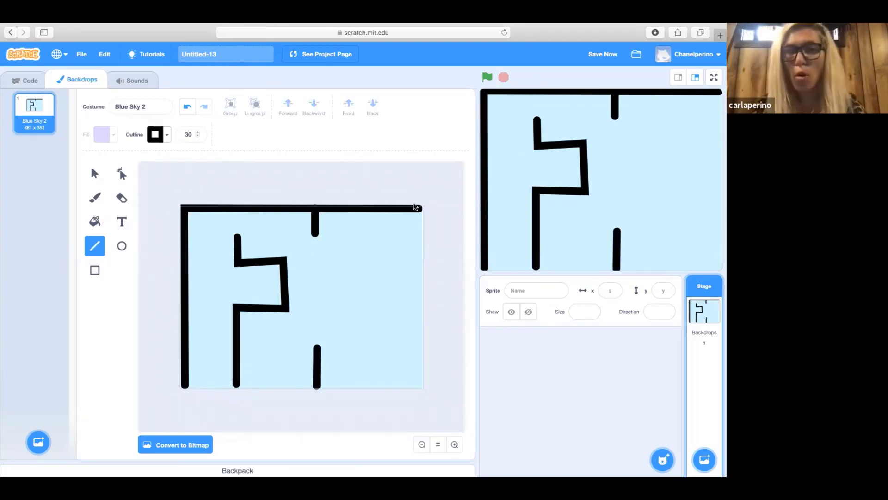
- Draw the black border wall down the backdrop's full right edge and add a hook-shaped wall in the lower-right corner
drag(419, 209, 416, 286)
mouse_move(422, 332)
mouse_down()
mouse_move(420, 385)
mouse_move(375, 385)
mouse_move(376, 353)
mouse_up()
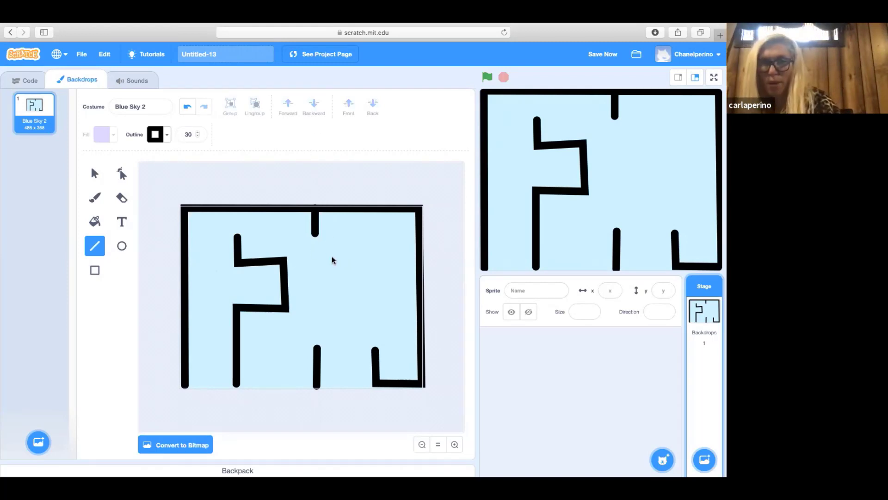
mouse_move(365, 262)
mouse_down()
mouse_move(382, 260)
mouse_move(381, 318)
mouse_move(326, 313)
mouse_move(337, 314)
mouse_move(336, 387)
mouse_up()
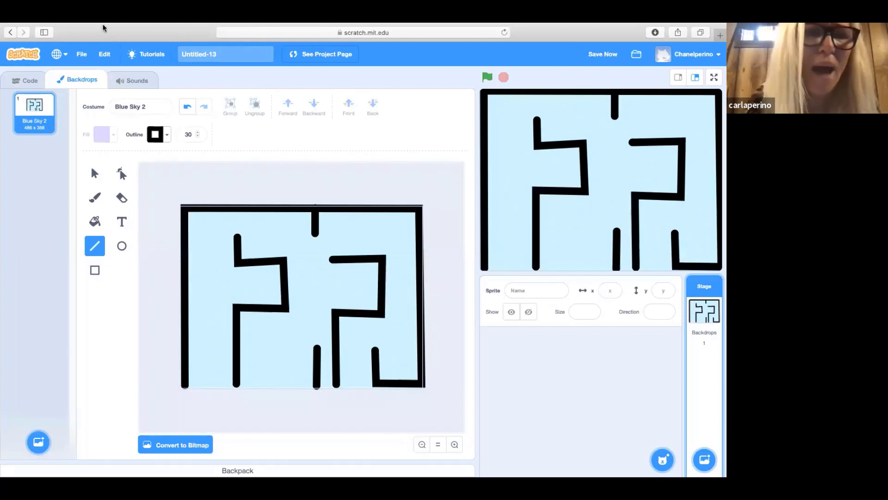
click(187, 107)
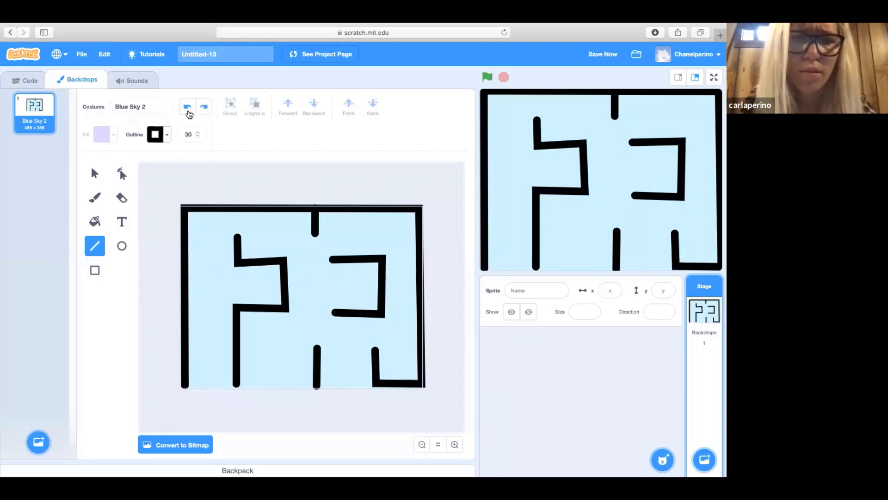
click(187, 107)
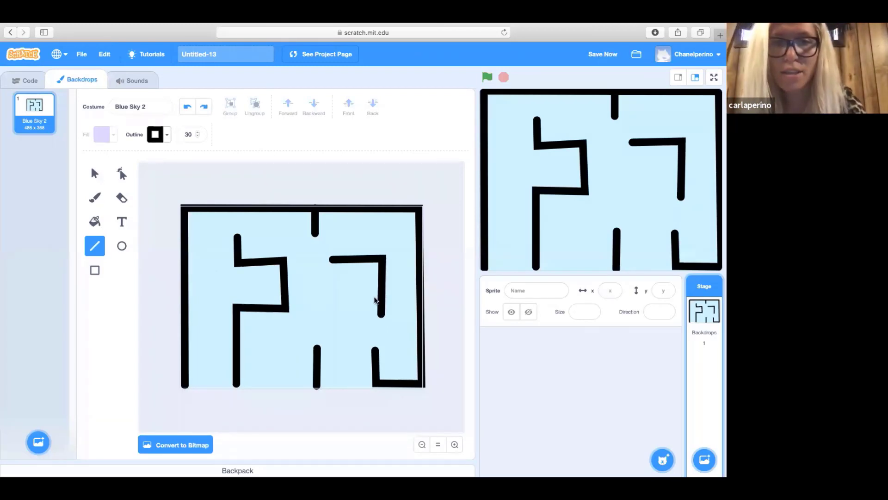
drag(375, 300, 327, 299)
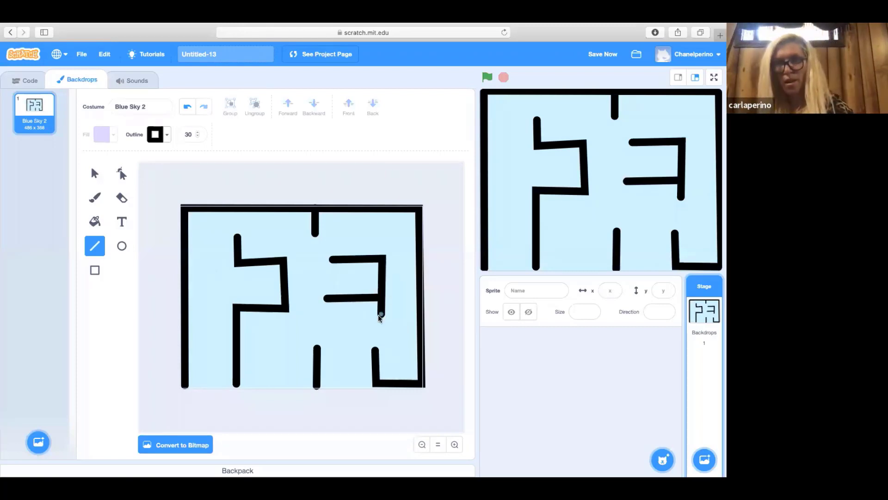
mouse_move(380, 314)
mouse_down()
mouse_move(333, 317)
mouse_move(334, 387)
mouse_up()
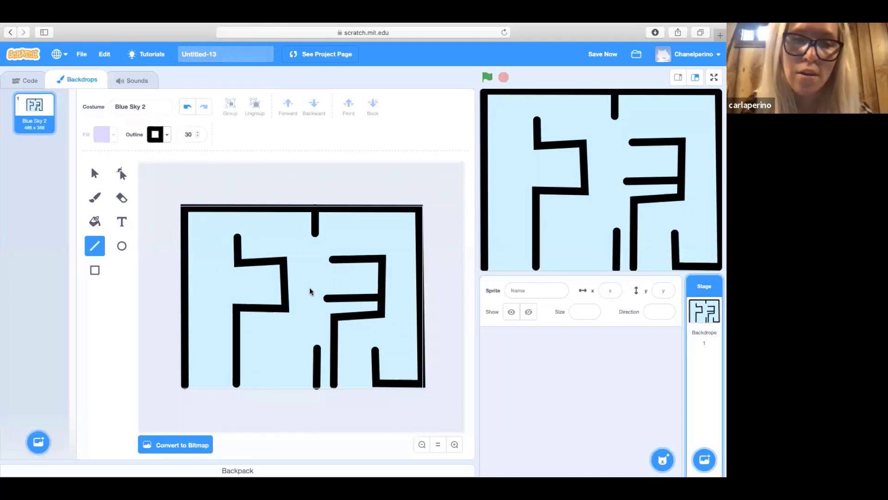
click(187, 109)
click(186, 109)
click(187, 108)
click(187, 108)
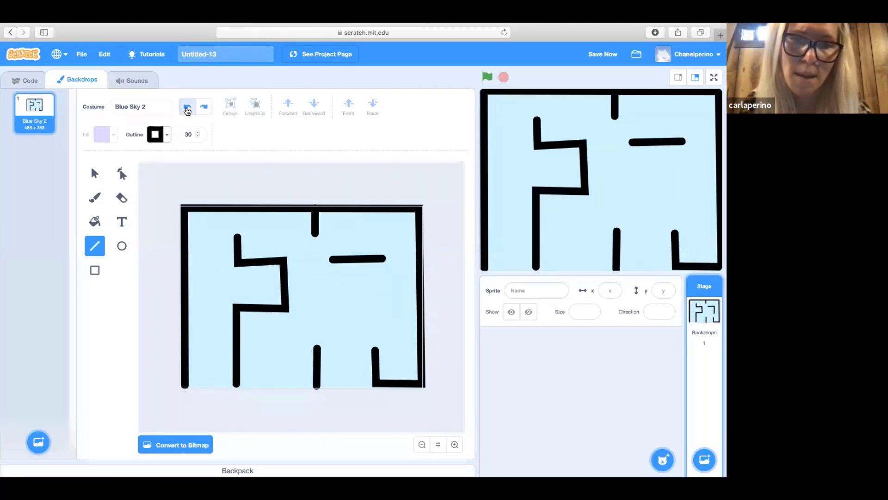
click(187, 109)
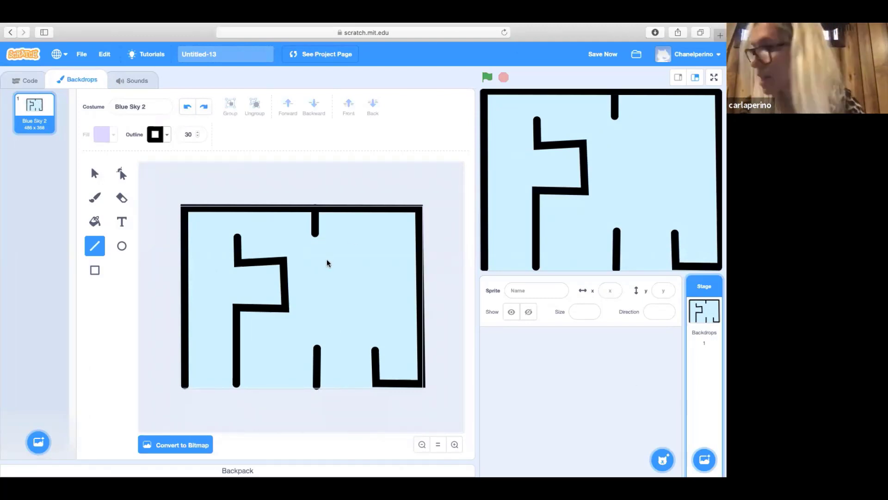
- Draw the right inner maze wall: a short horizontal top, a vertical side with a middle branch, and a stepped leg down to the bottom edge
drag(343, 257, 393, 260)
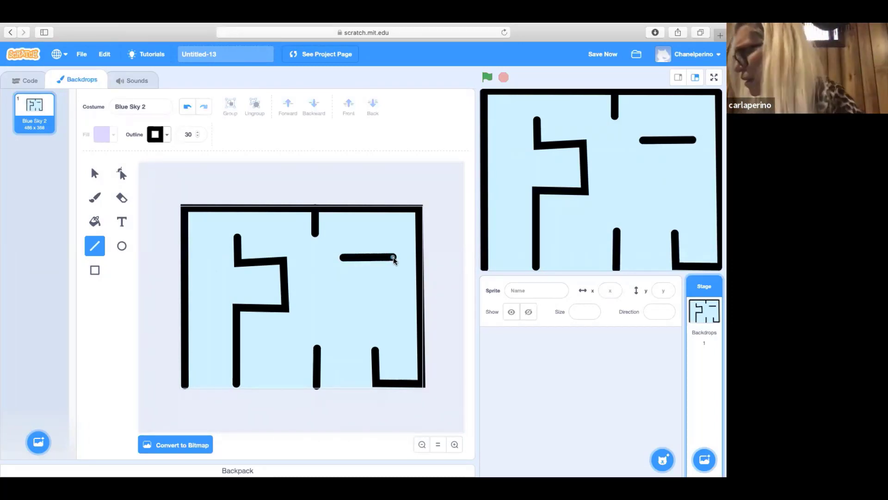
mouse_move(391, 261)
mouse_down()
mouse_move(391, 326)
mouse_move(350, 292)
mouse_move(330, 296)
mouse_up()
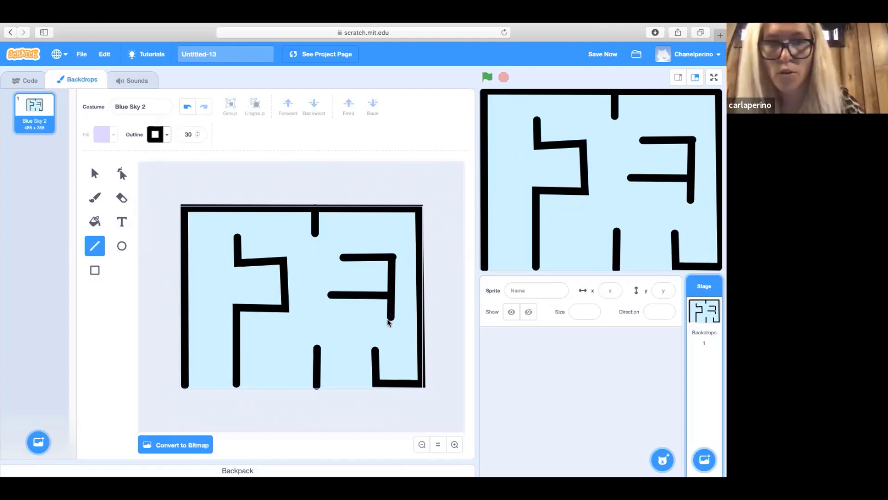
drag(390, 318, 345, 384)
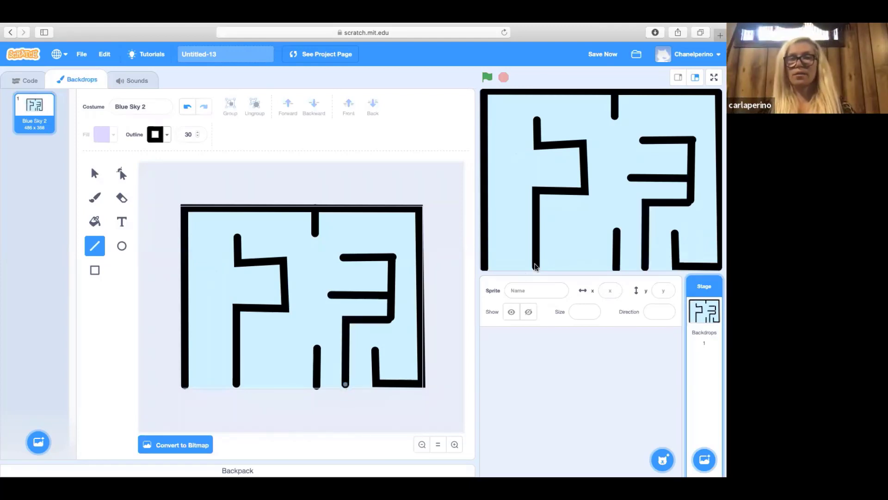